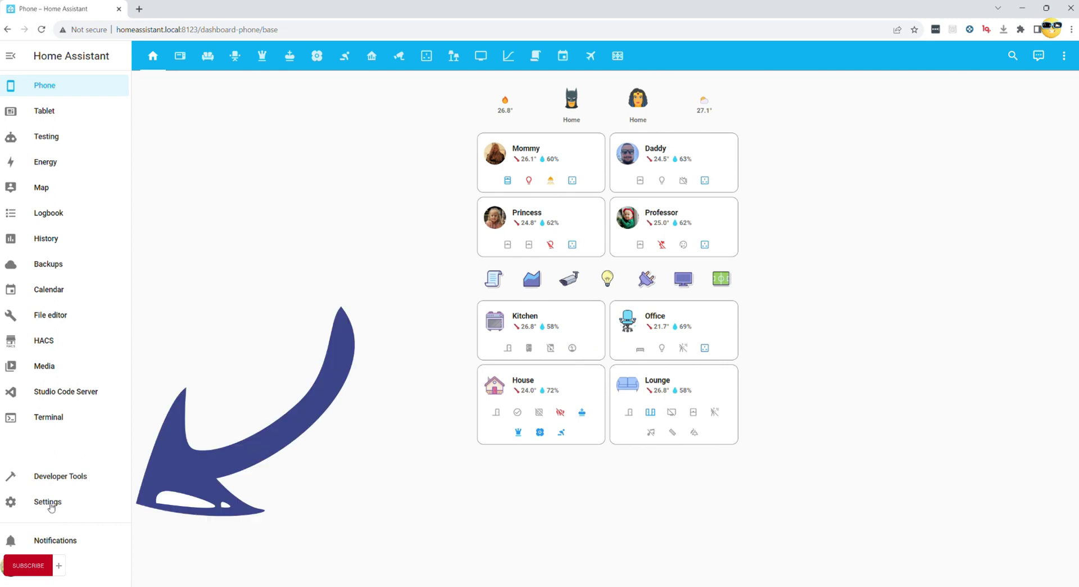
Open the Zigbee Home Automation integration from Settings > Devices & Services
left_click(50, 503)
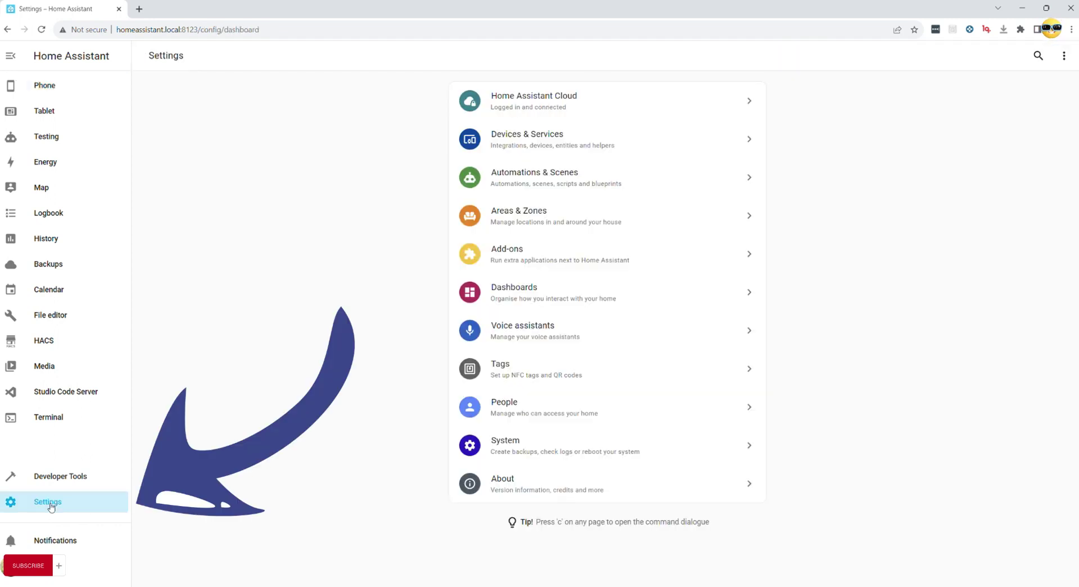
left_click(495, 137)
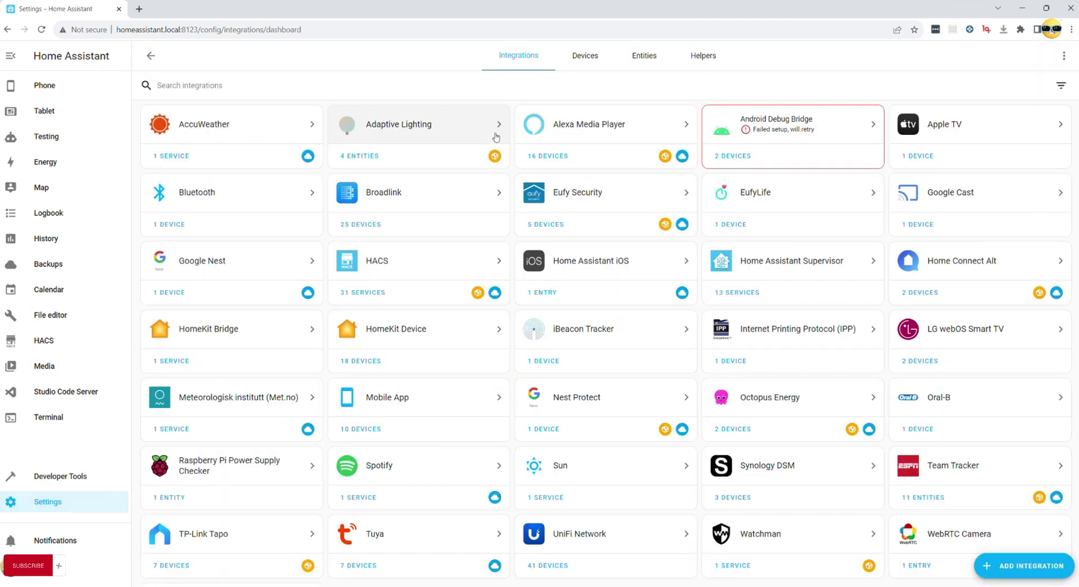
scroll(496, 137, "down", 3)
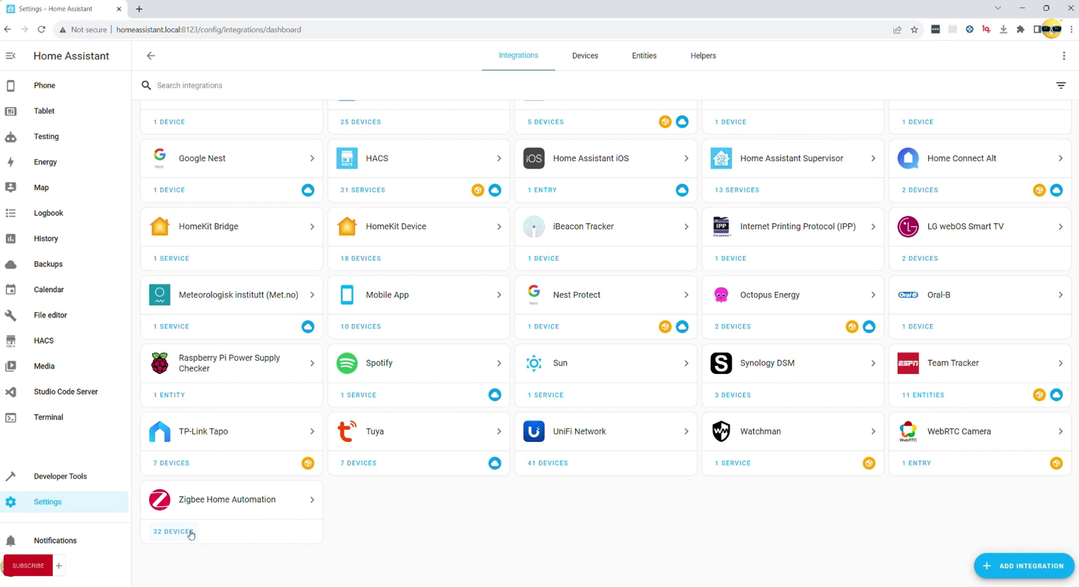
left_click(196, 505)
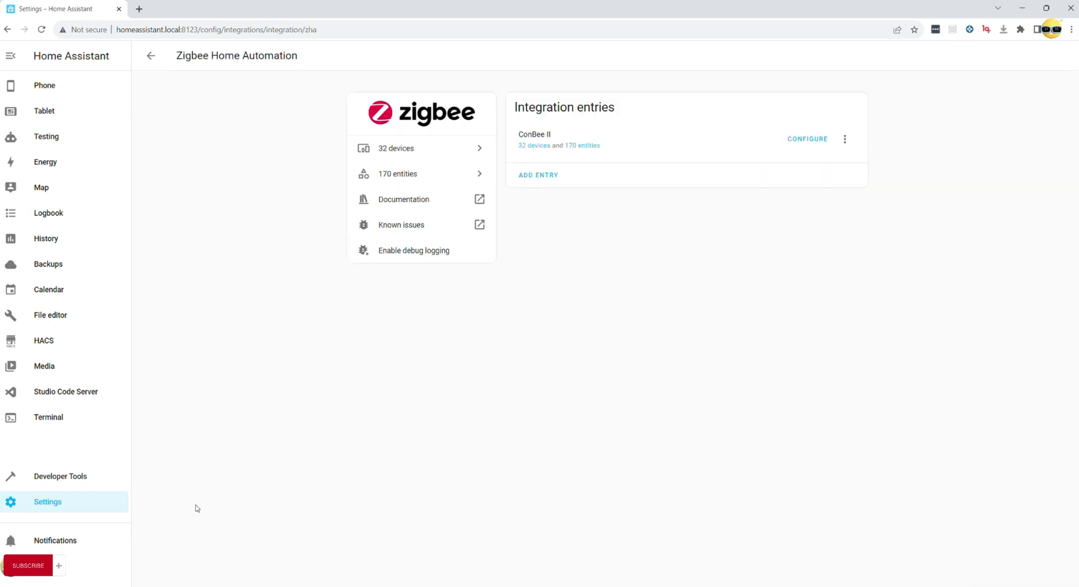
Open the Attic T&H Sensor device page through its hidden LQI diagnostic entity
left_click(417, 177)
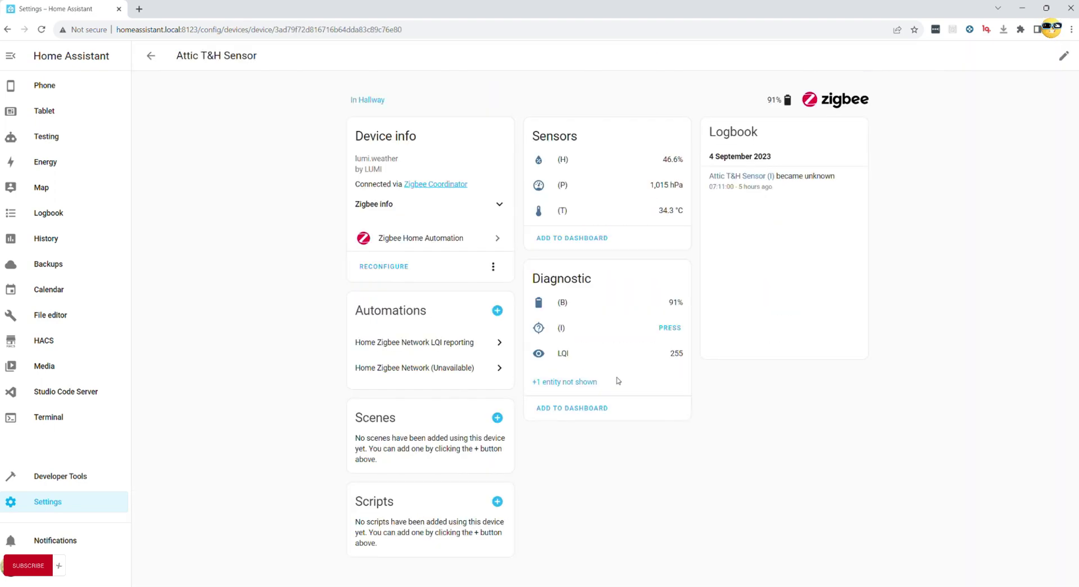
left_click(578, 383)
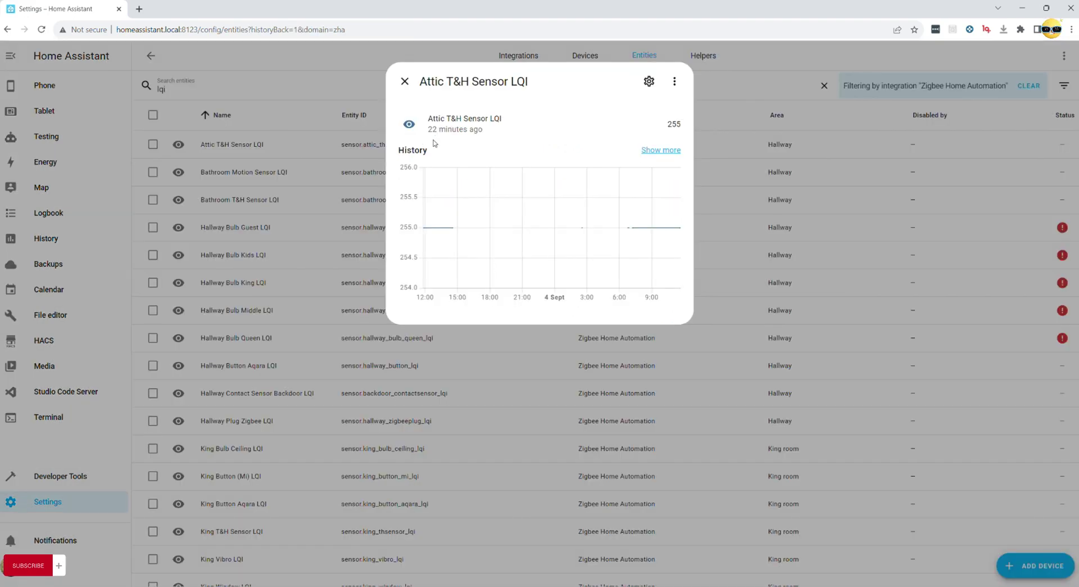
left_click(674, 81)
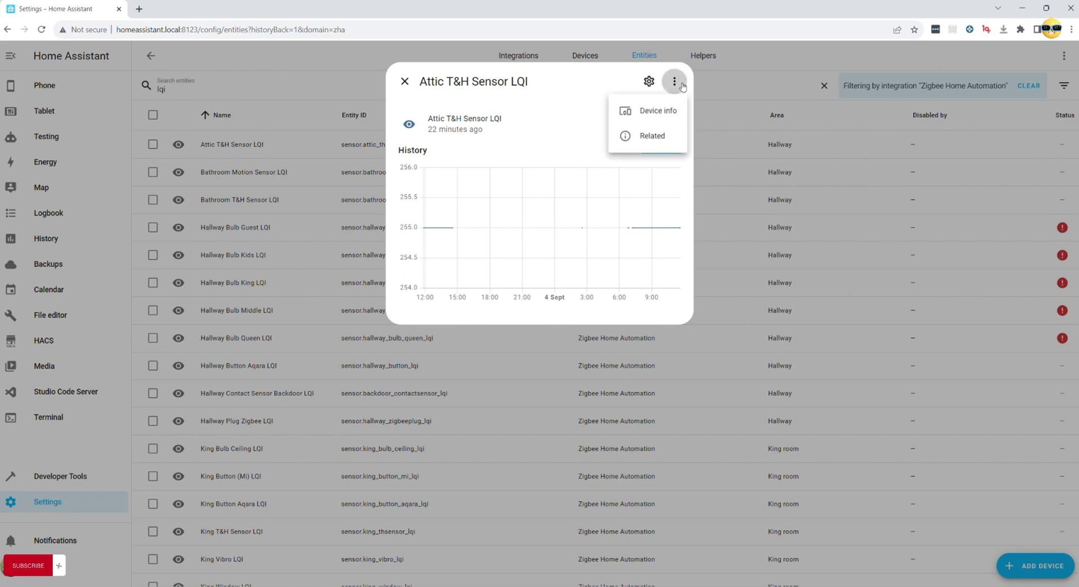
left_click(654, 111)
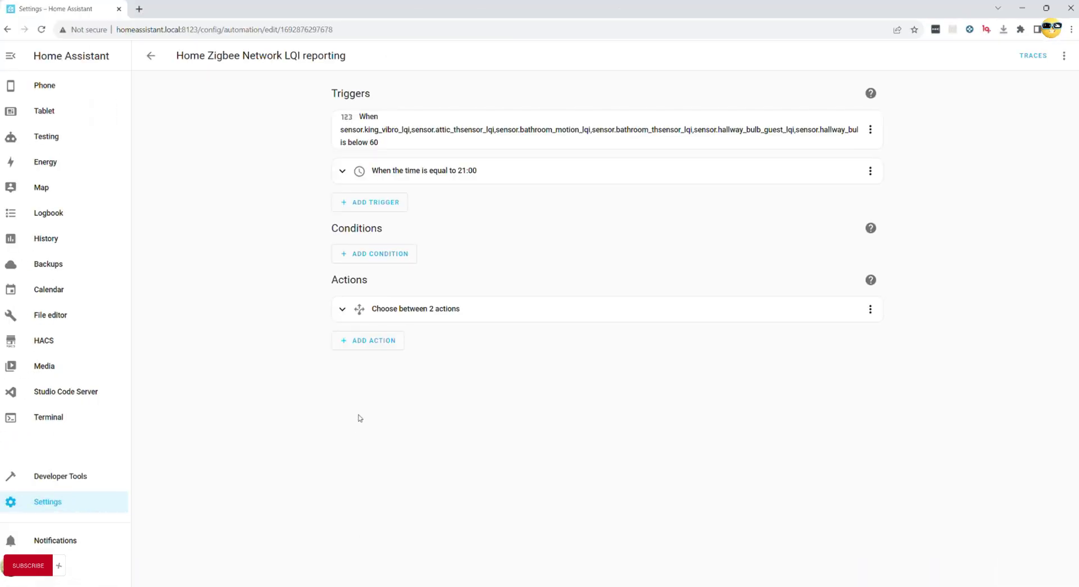
Inspect the lqiunder60 below-60 trigger, checking the automation's YAML before returning to the visual editor
left_click(612, 123)
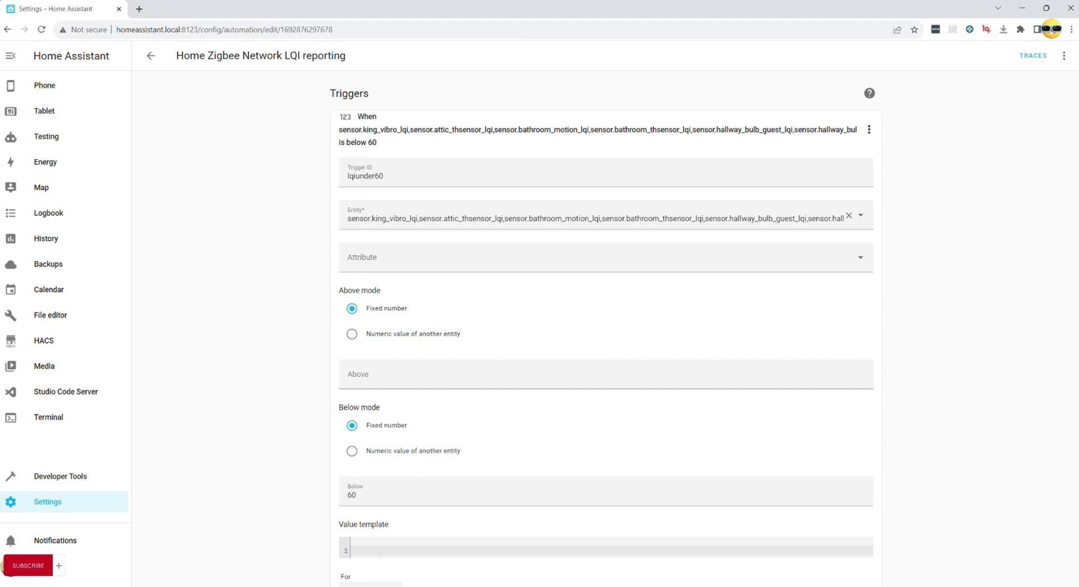
left_click(1064, 56)
left_click(995, 244)
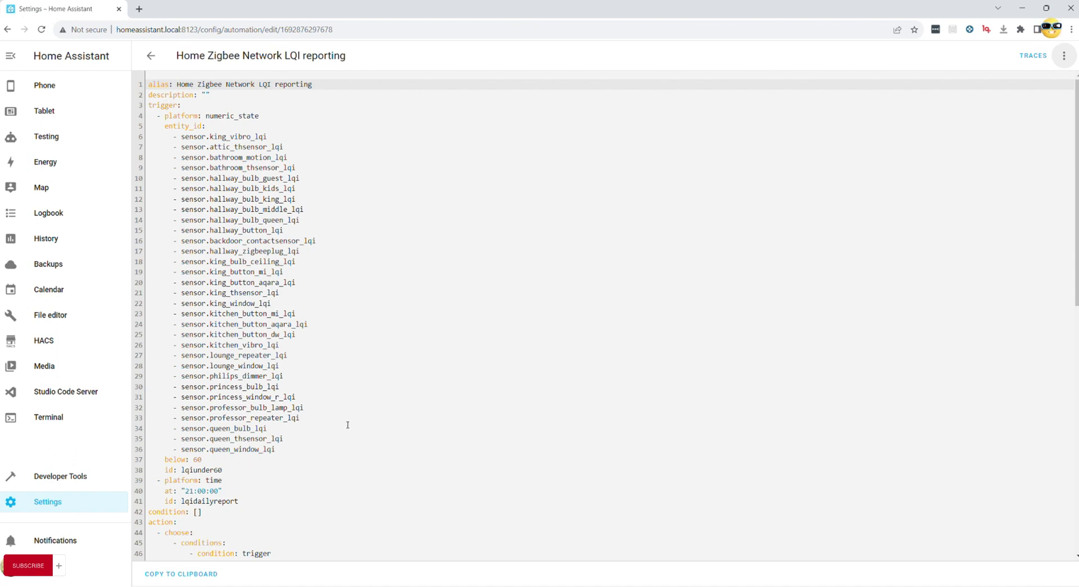
left_click(1064, 55)
left_click(994, 244)
left_click(404, 140)
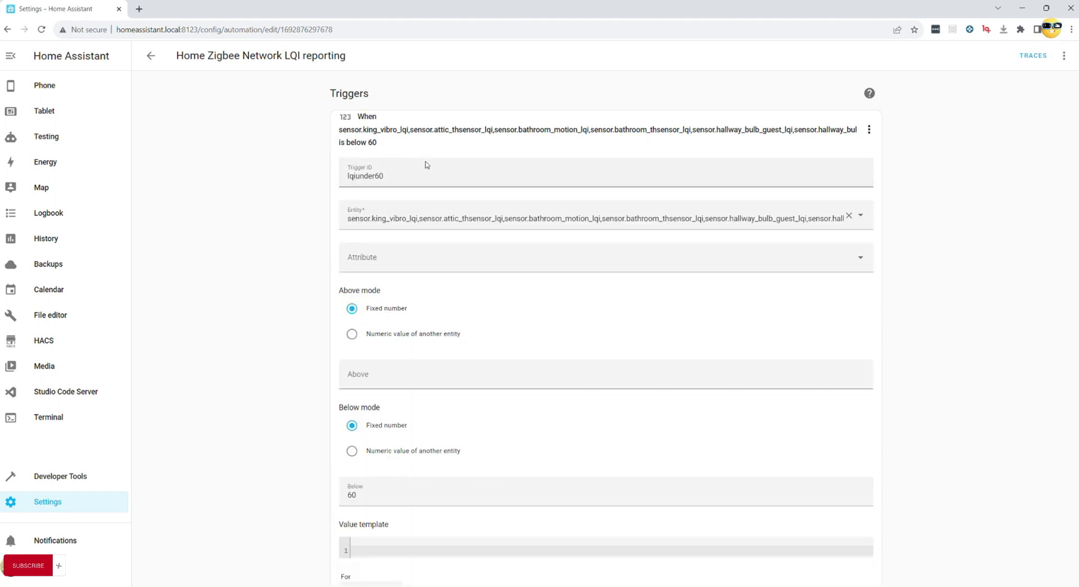
Expand the 21:00 time trigger to show its lqidailyreport trigger ID
scroll(444, 337, "down", 4)
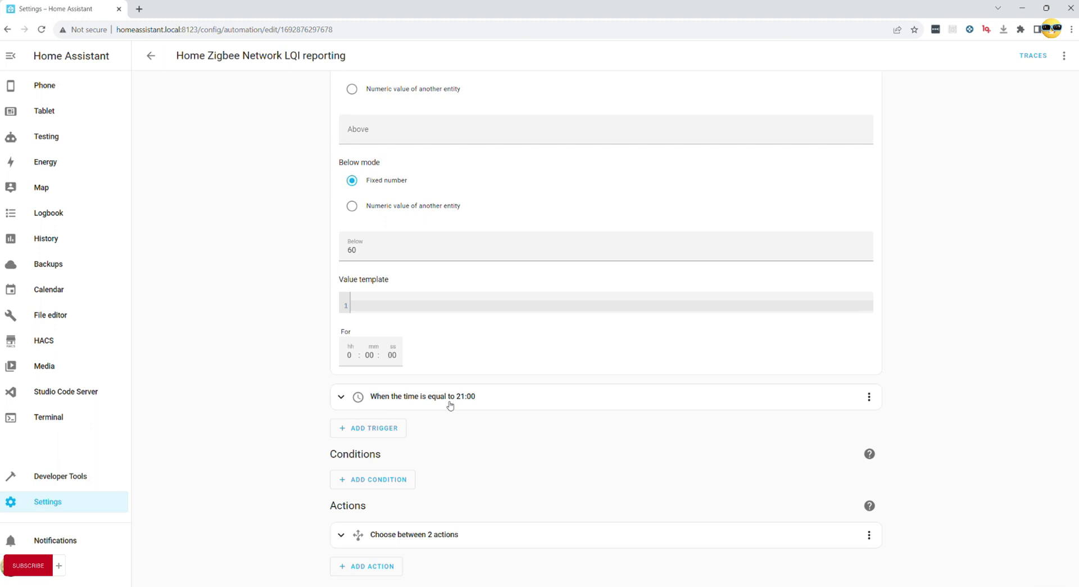
left_click(450, 400)
scroll(450, 404, "down", 2)
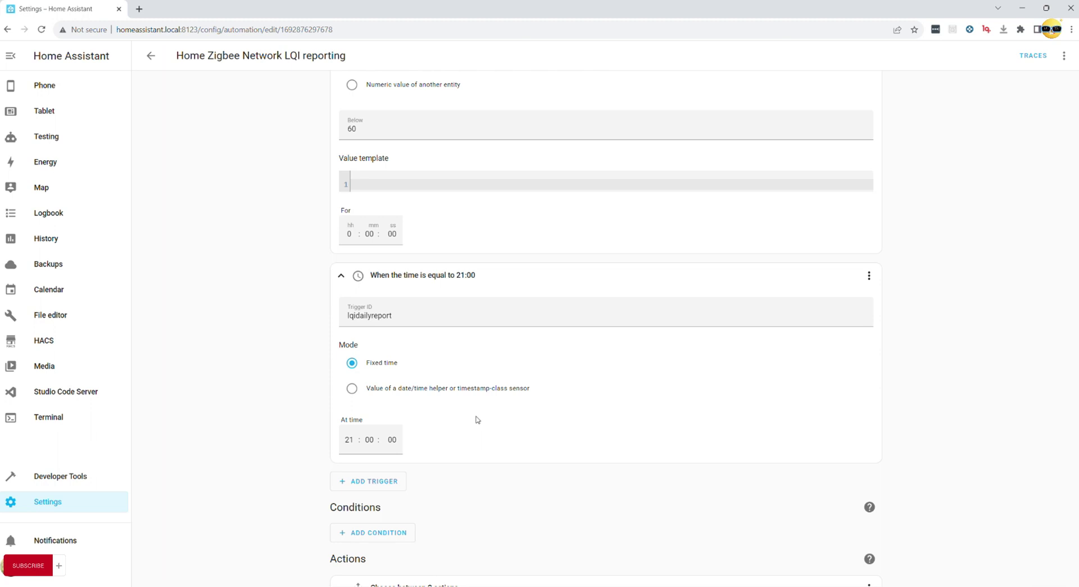
scroll(475, 419, "down", 1)
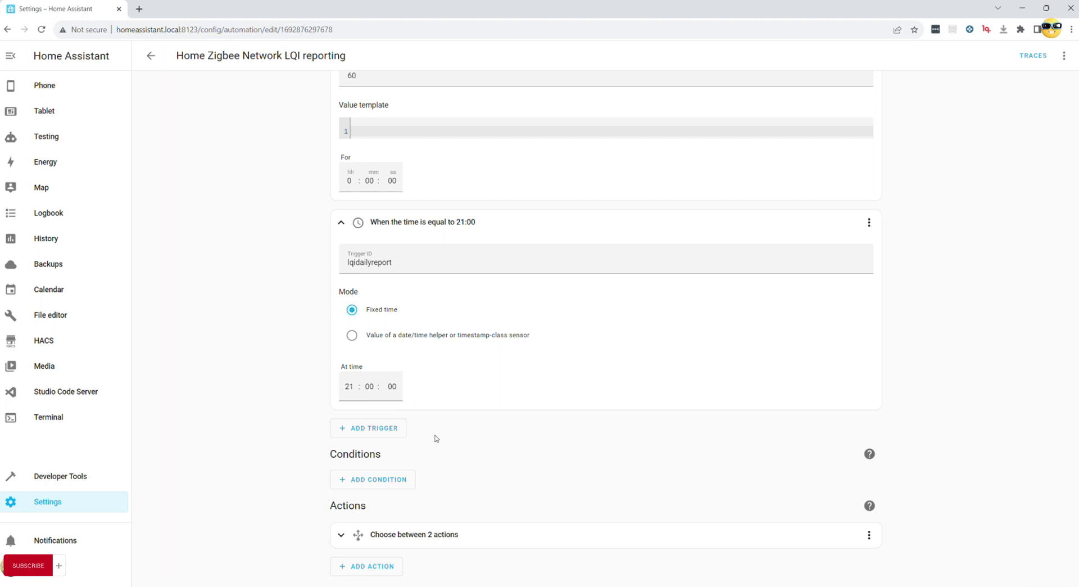
Expand Option 1's lqiunder60 condition and its notify.haaswb LQI message action
left_click(551, 528)
scroll(584, 472, "down", 1)
scroll(602, 427, "down", 2)
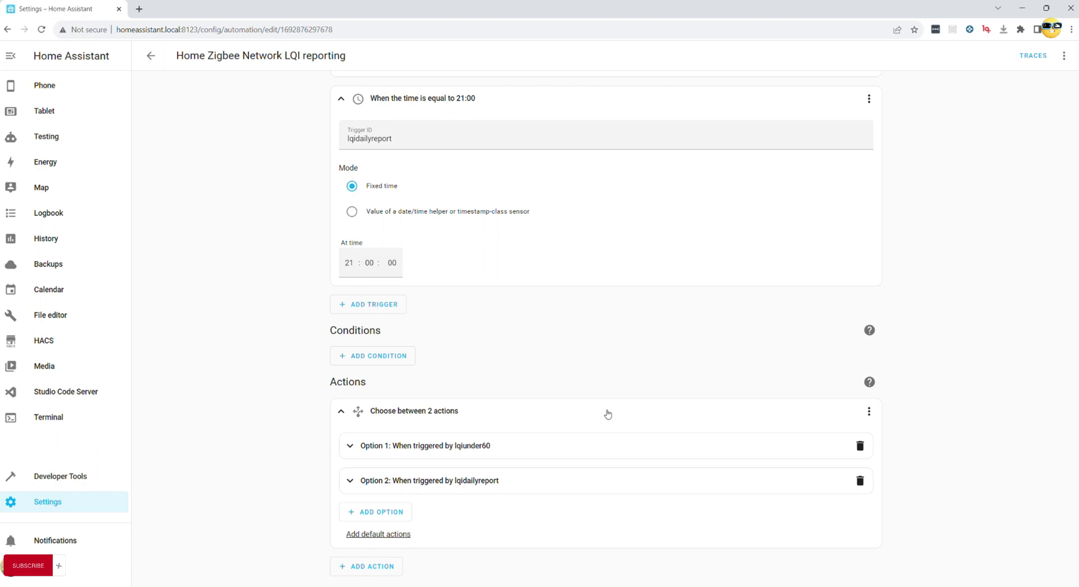
left_click(579, 447)
scroll(619, 344, "down", 3)
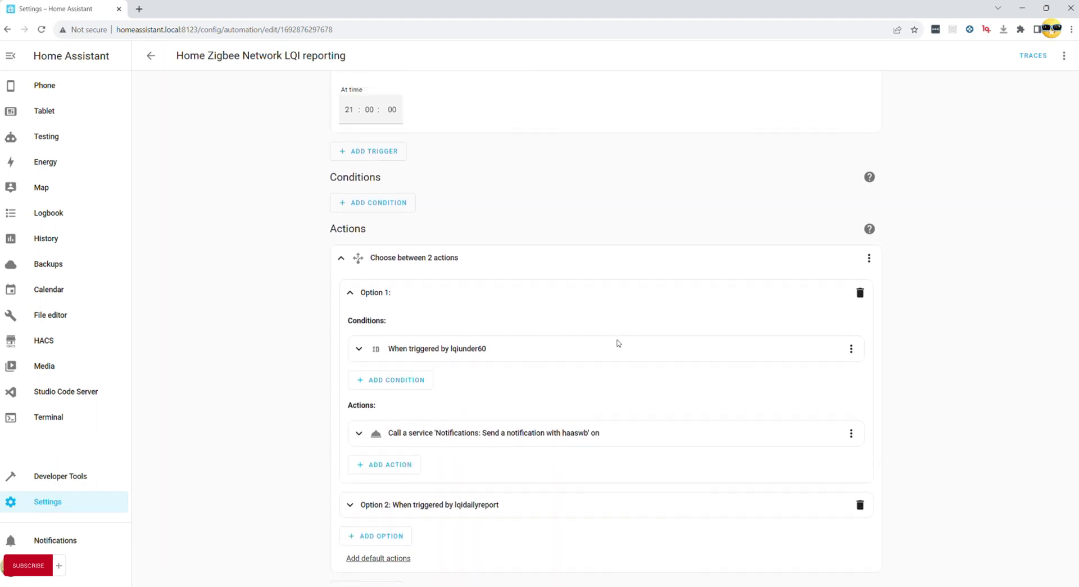
left_click(546, 331)
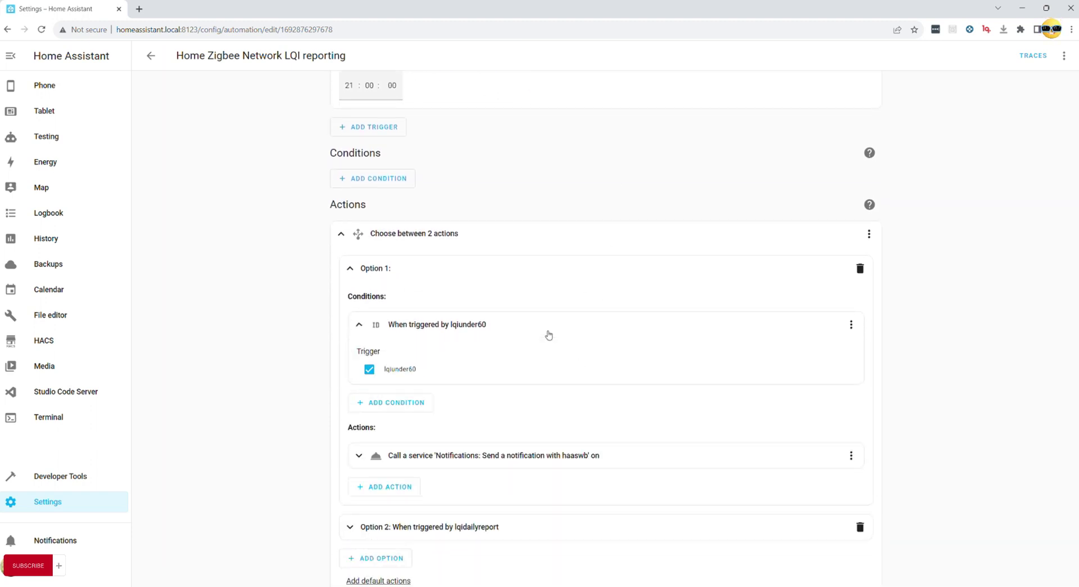
left_click(559, 486)
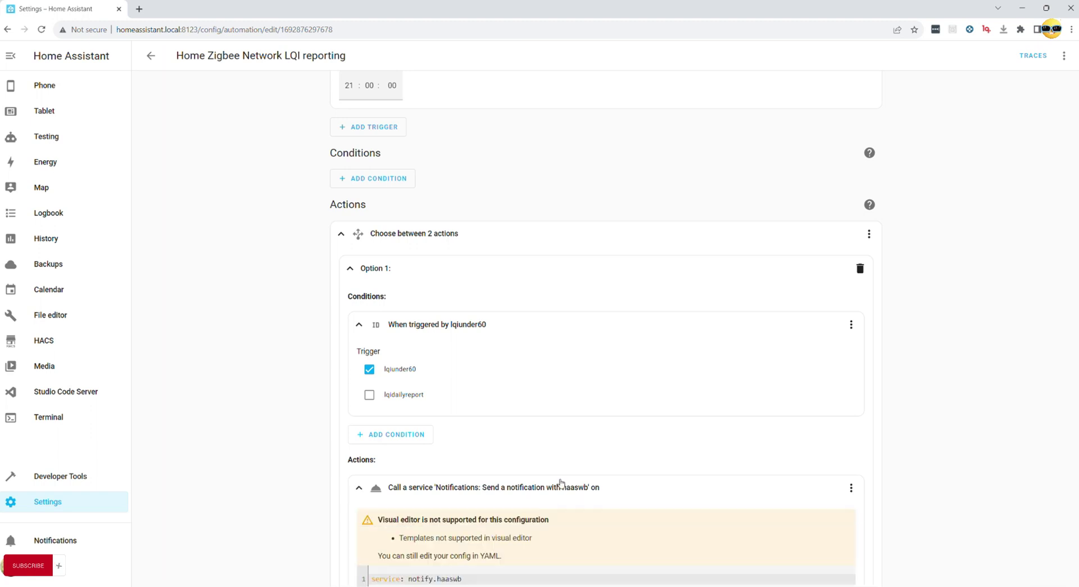
scroll(578, 444, "down", 4)
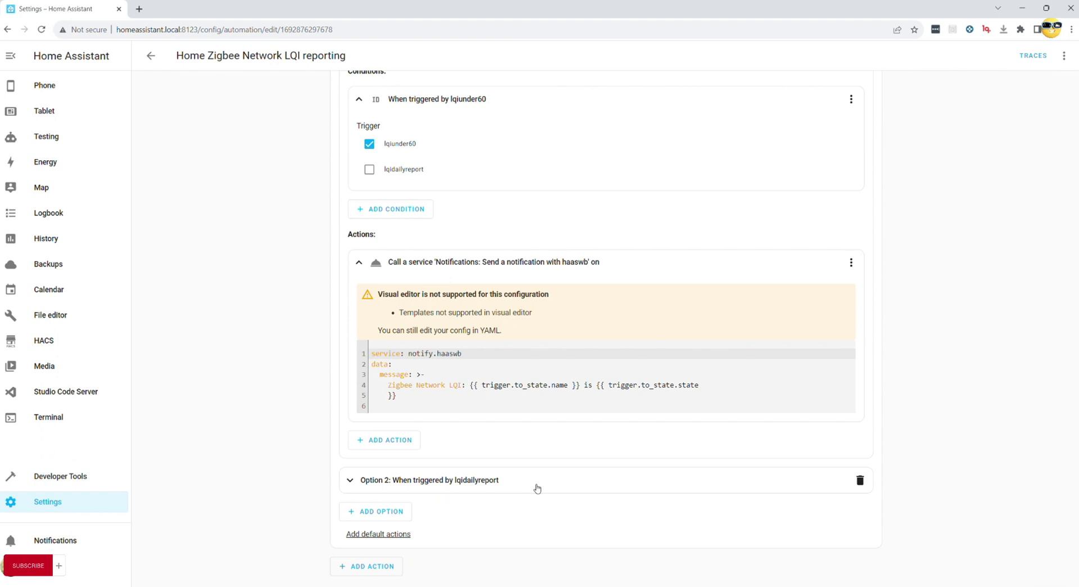
Review Option 2's lqidailyreport notify.gmail LQI report, then return to the Automations list
left_click(536, 488)
scroll(562, 446, "down", 3)
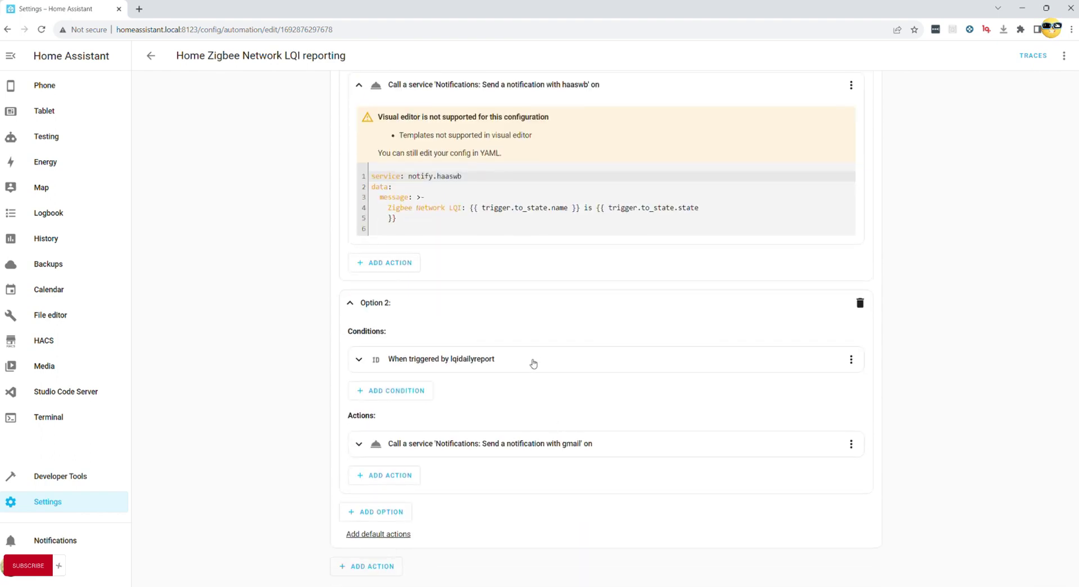
left_click(534, 363)
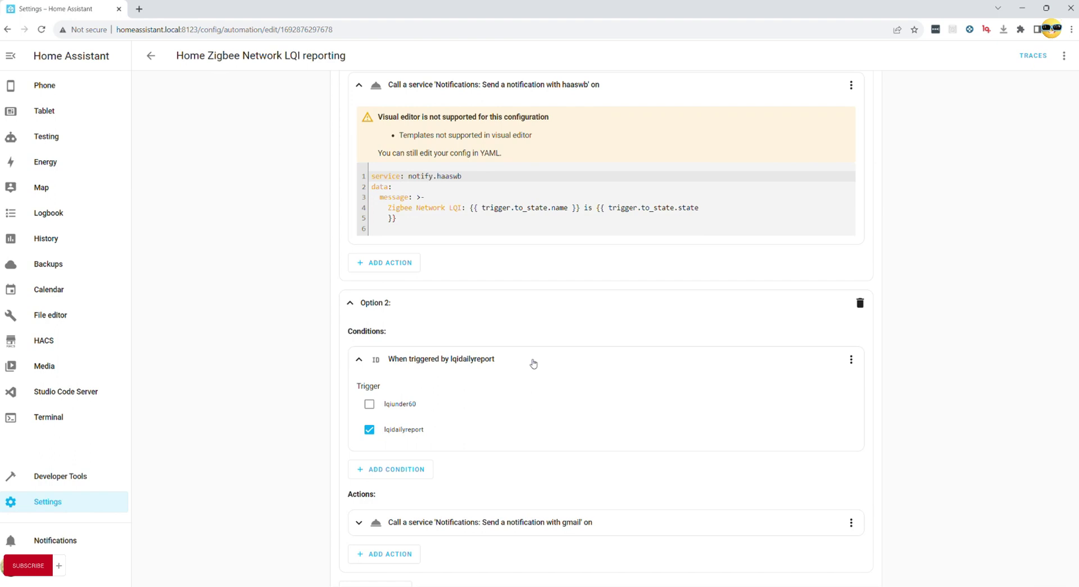
scroll(439, 440, "down", 1)
left_click(447, 444)
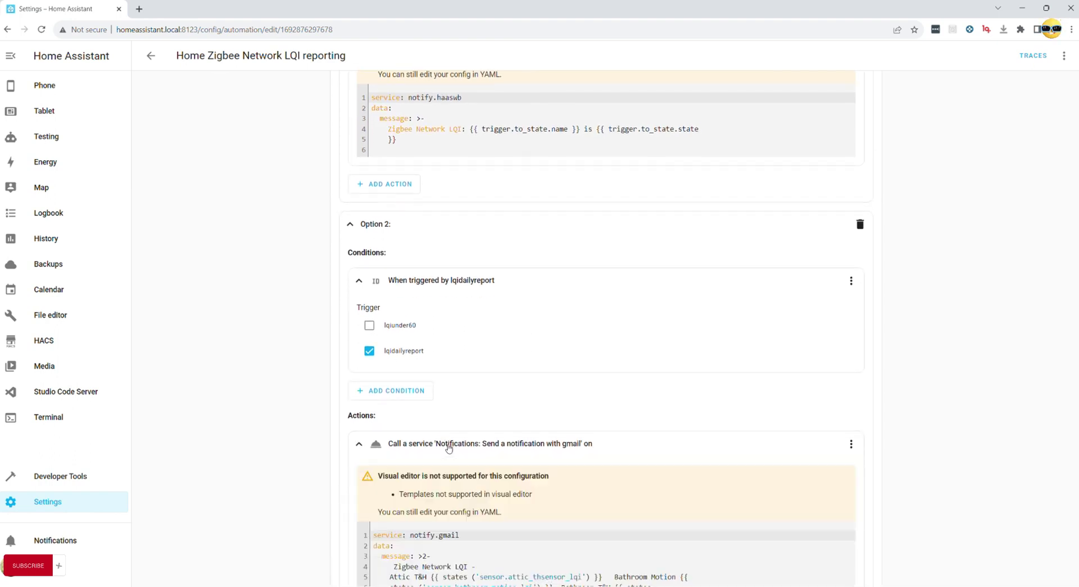
scroll(981, 355, "down", 5)
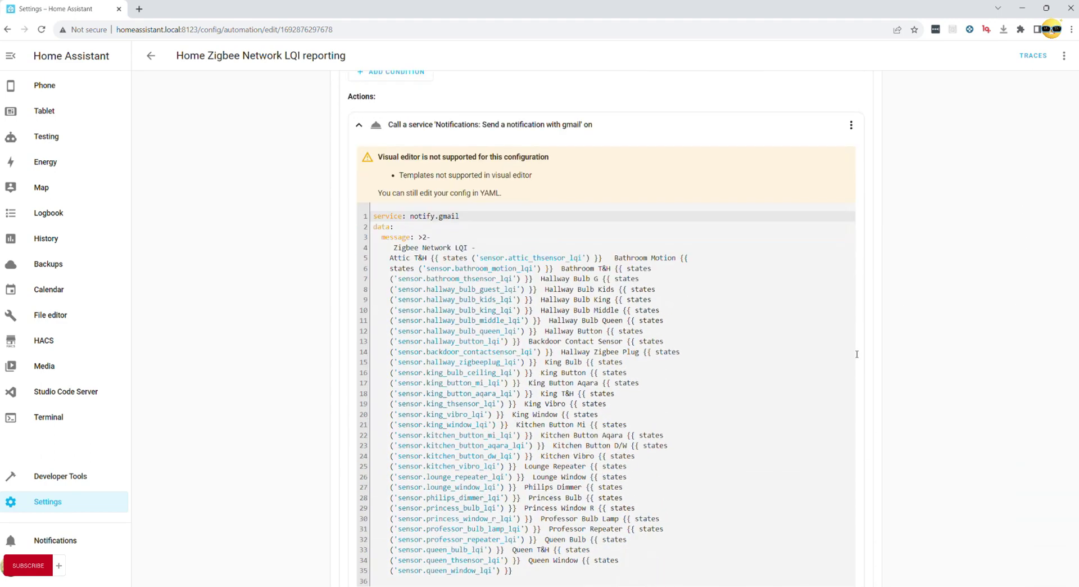
scroll(829, 350, "down", 2)
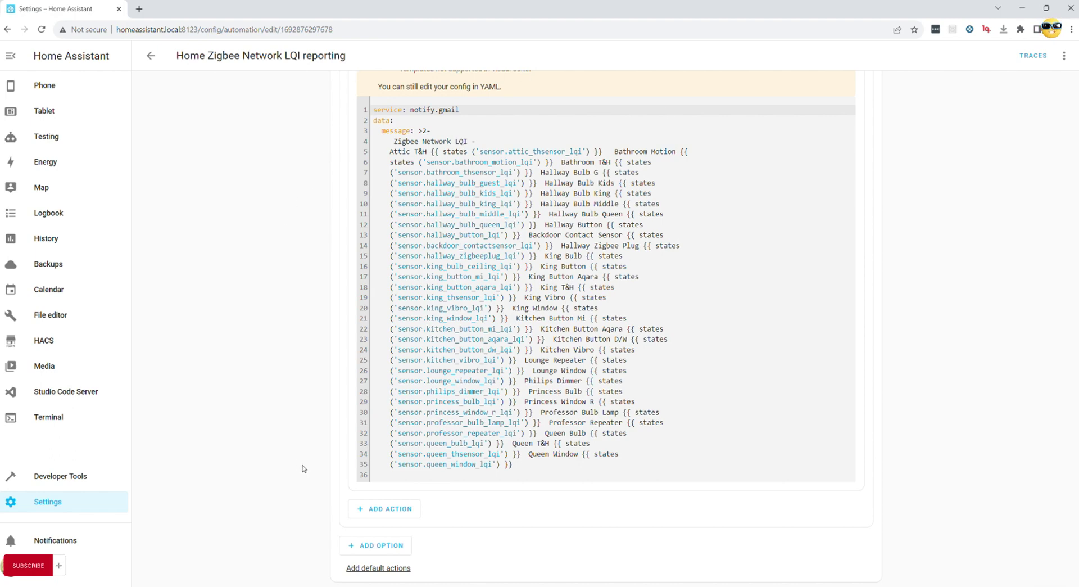
left_click(151, 55)
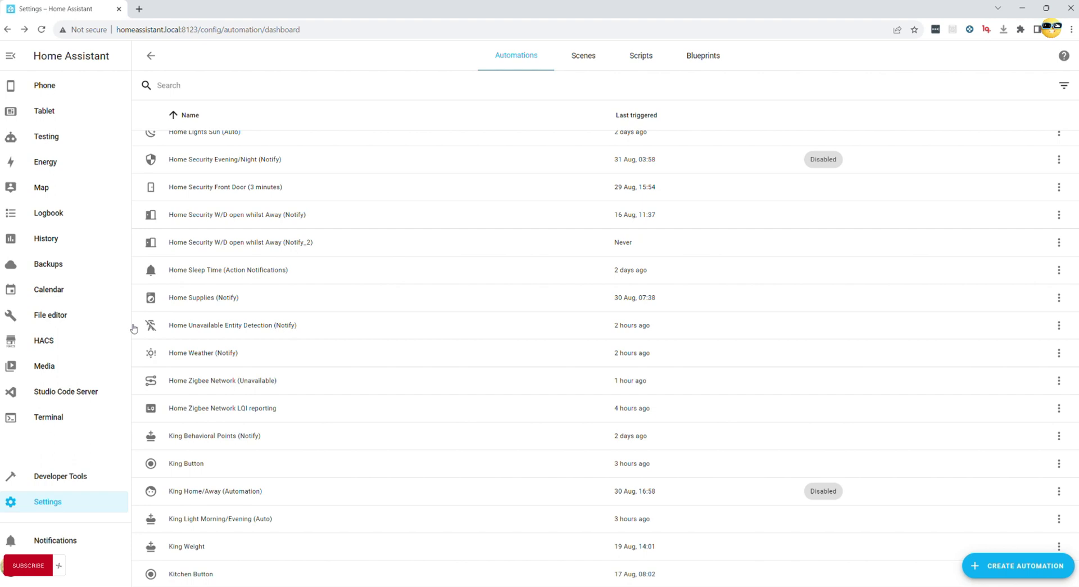
Open the Home Zigbee Network (Unavailable) automation and list the first trigger's entities
left_click(221, 384)
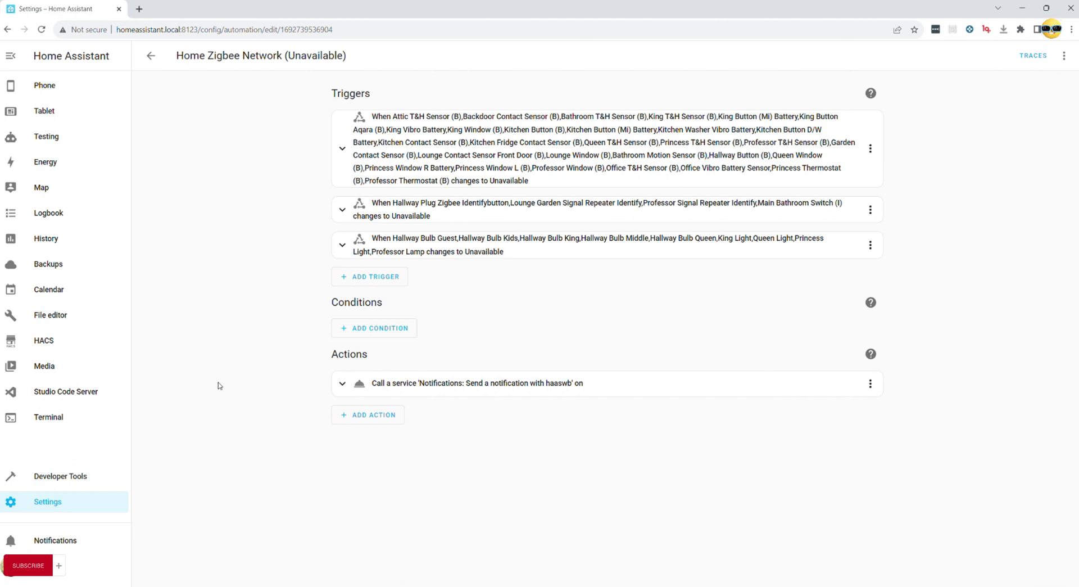
left_click(404, 163)
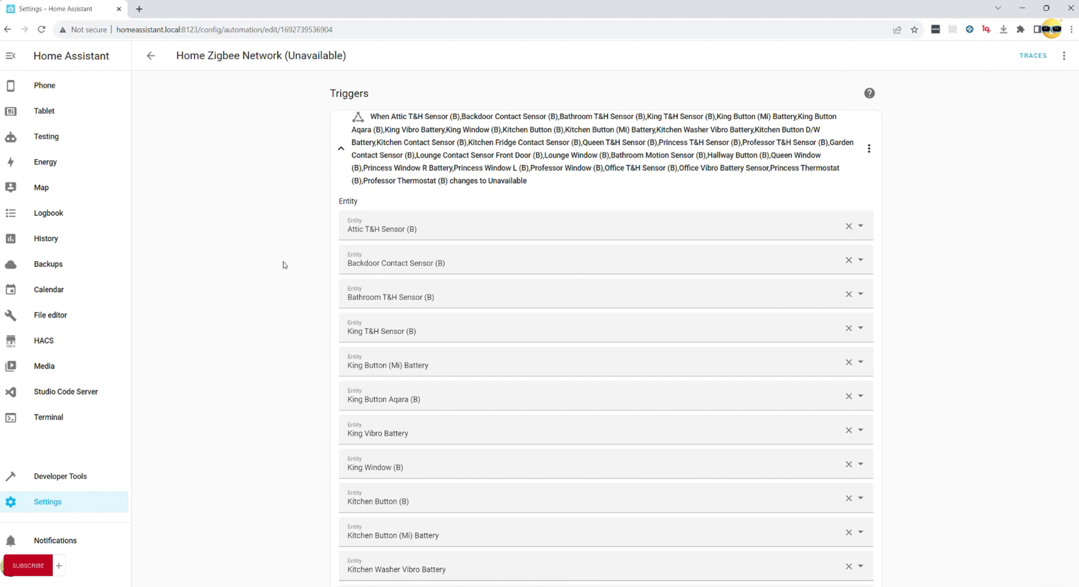
scroll(385, 237, "down", 3)
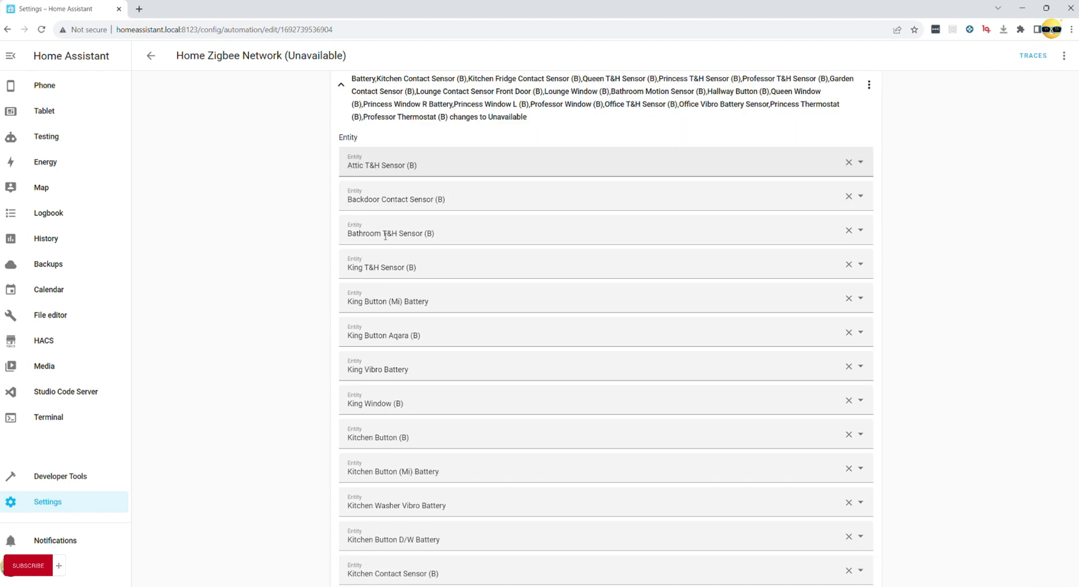
scroll(385, 236, "down", 7)
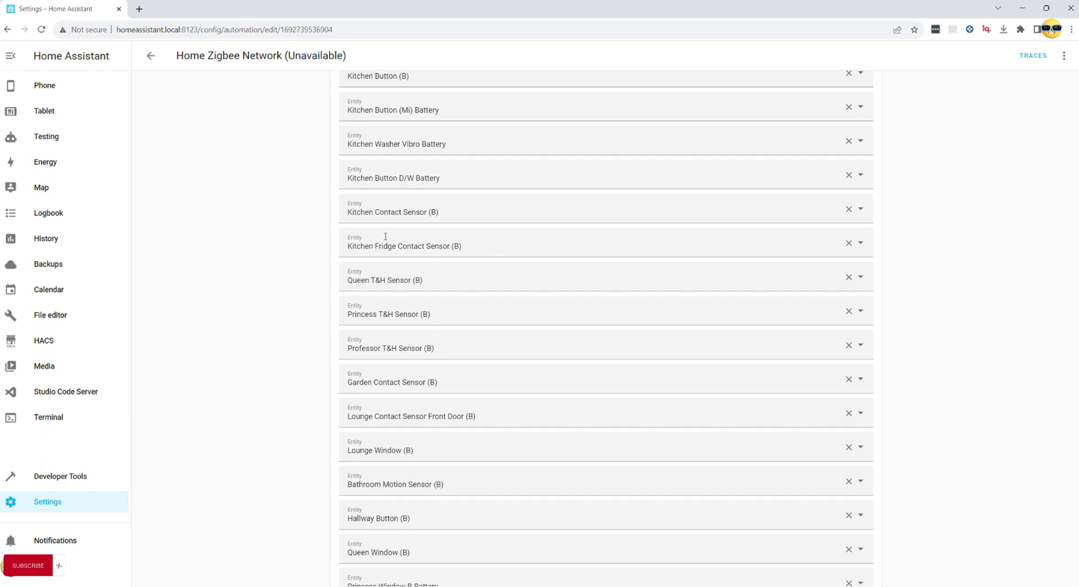
scroll(382, 235, "down", 6)
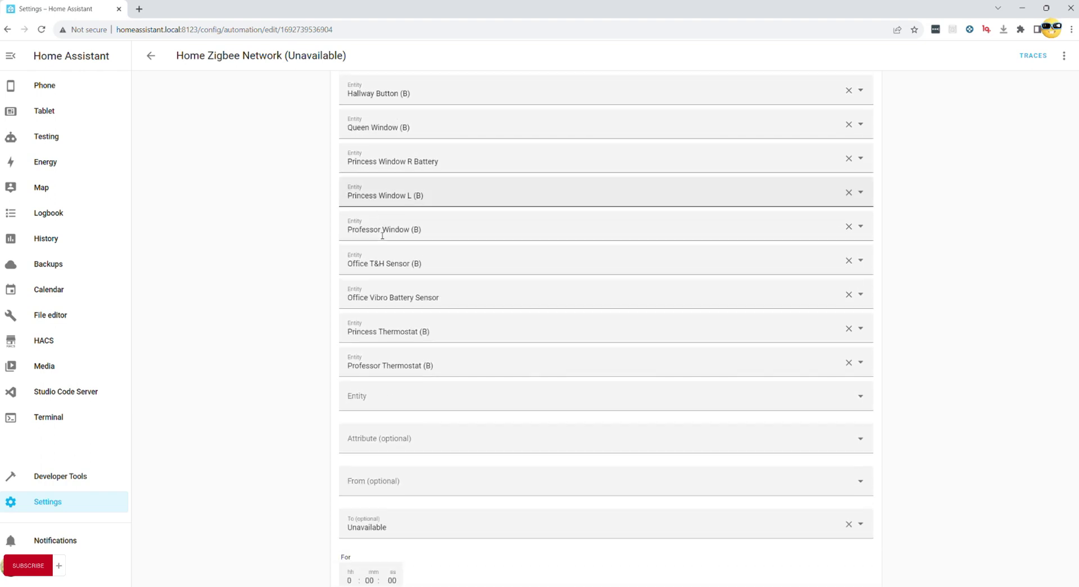
scroll(382, 236, "up", 7)
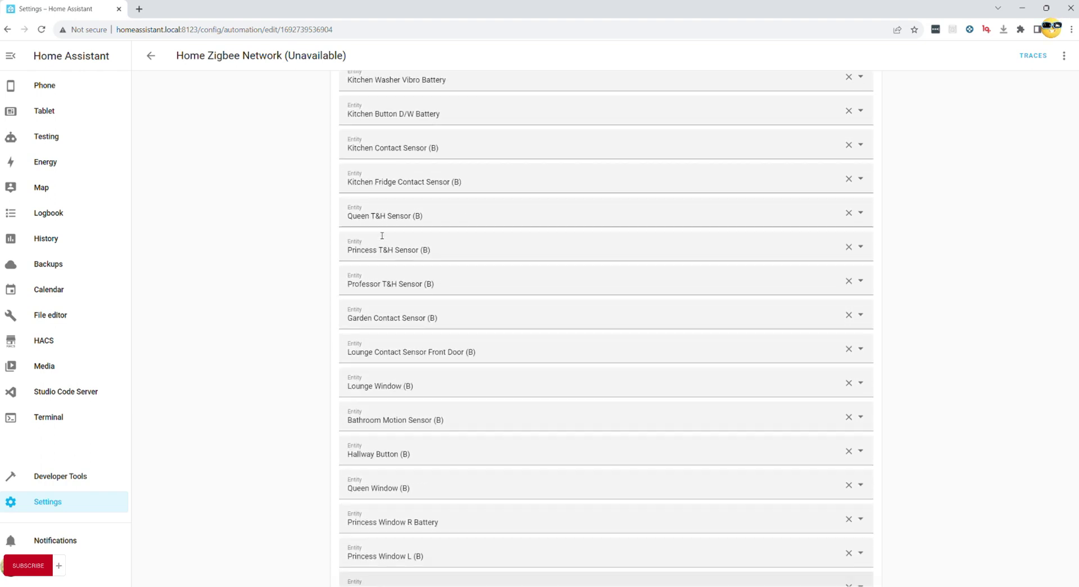
scroll(382, 235, "down", 5)
scroll(383, 235, "down", 3)
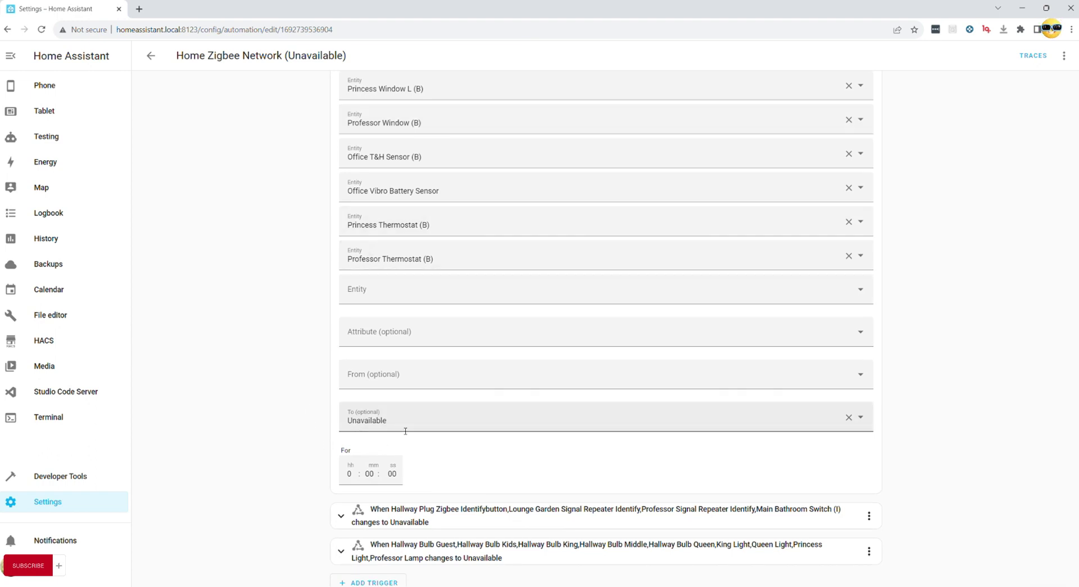
scroll(301, 405, "down", 3)
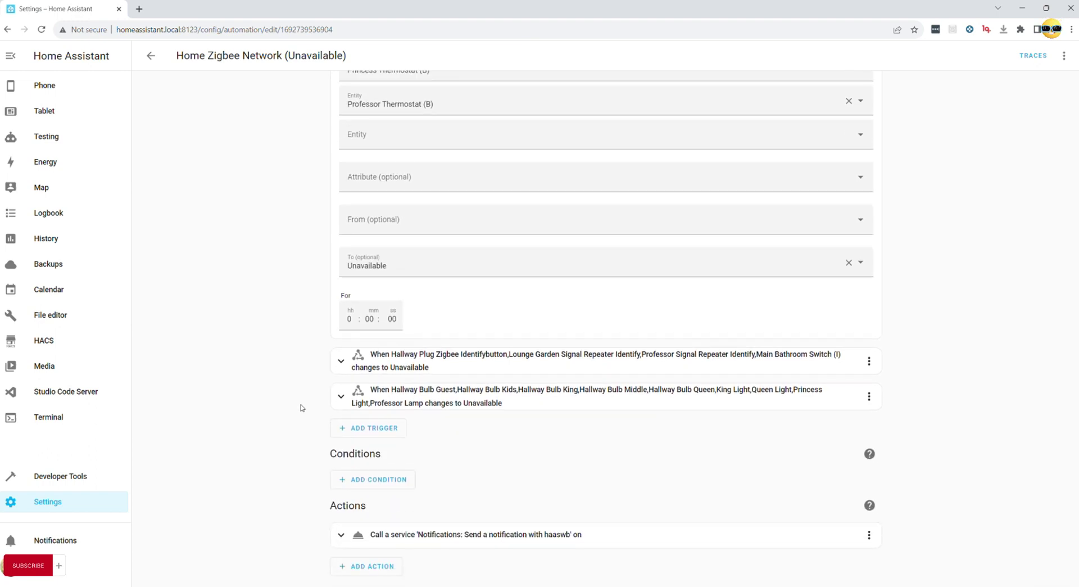
List the entities in the Hallway Plug and Hallway Bulb triggers
left_click(432, 366)
scroll(293, 367, "down", 3)
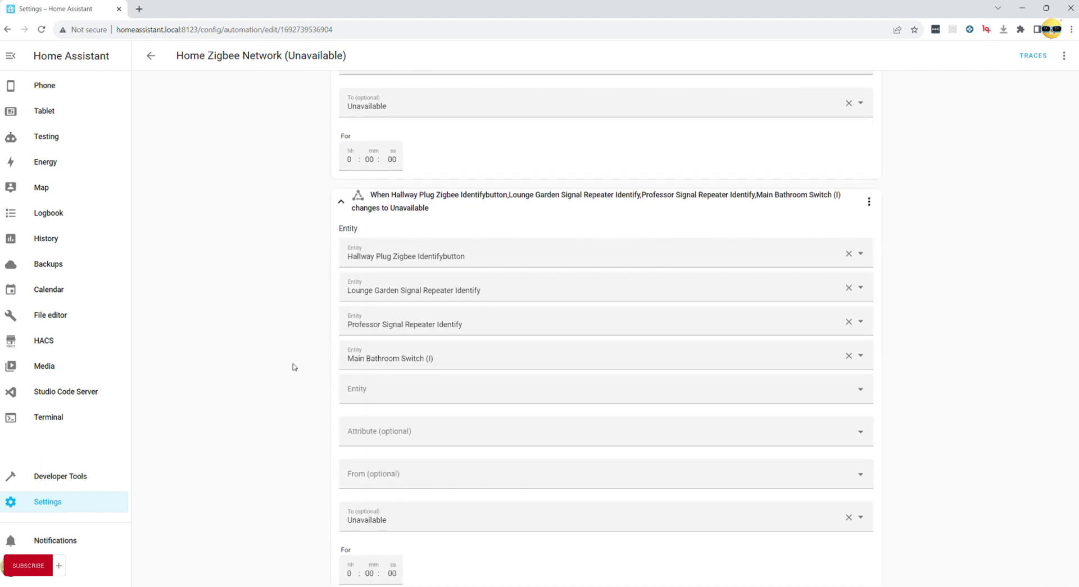
scroll(292, 367, "down", 2)
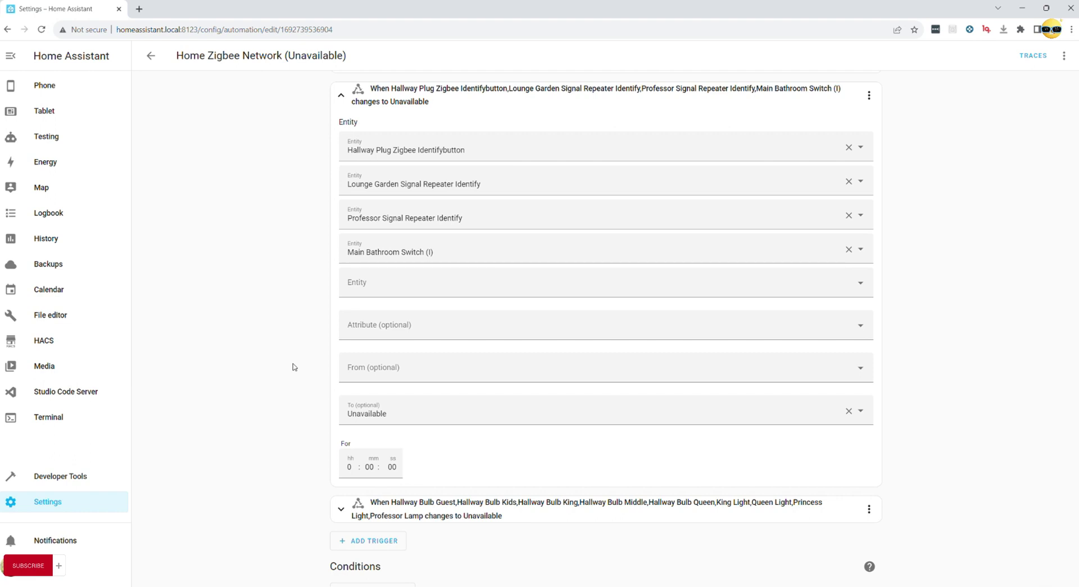
scroll(292, 366, "down", 2)
left_click(364, 409)
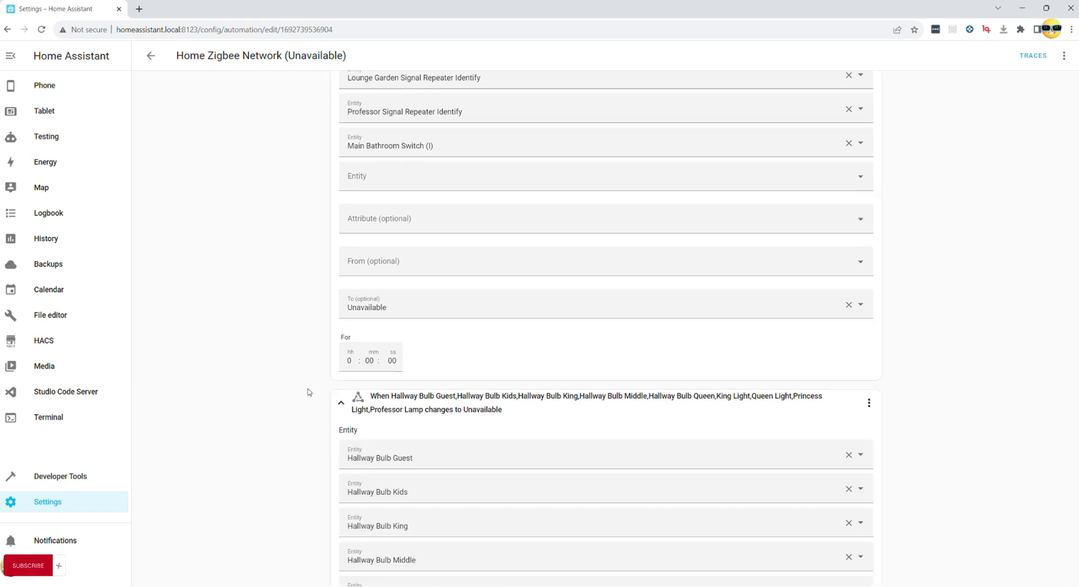
scroll(271, 340, "down", 3)
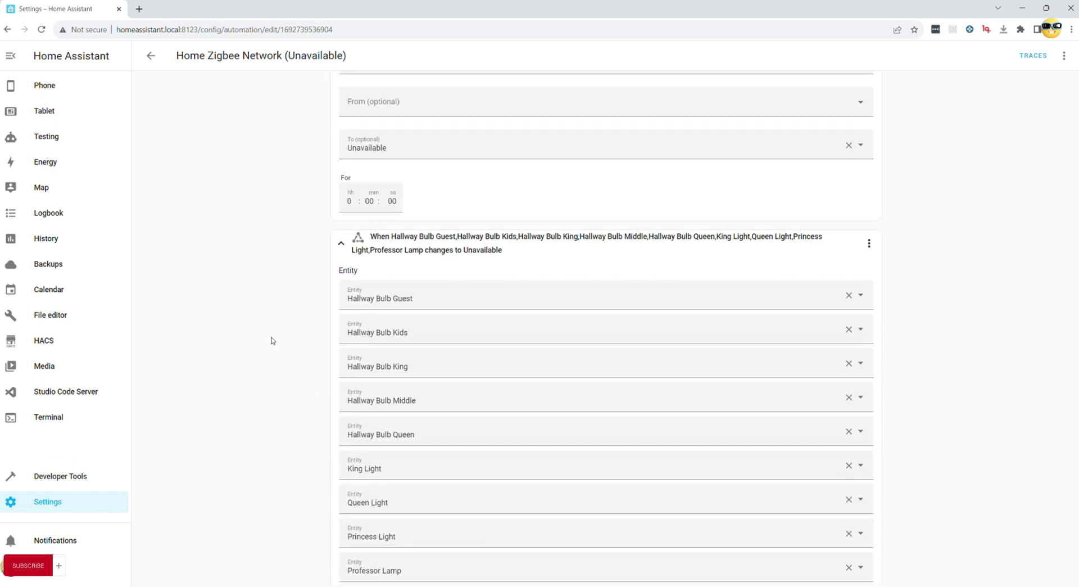
scroll(271, 340, "down", 2)
scroll(272, 341, "down", 1)
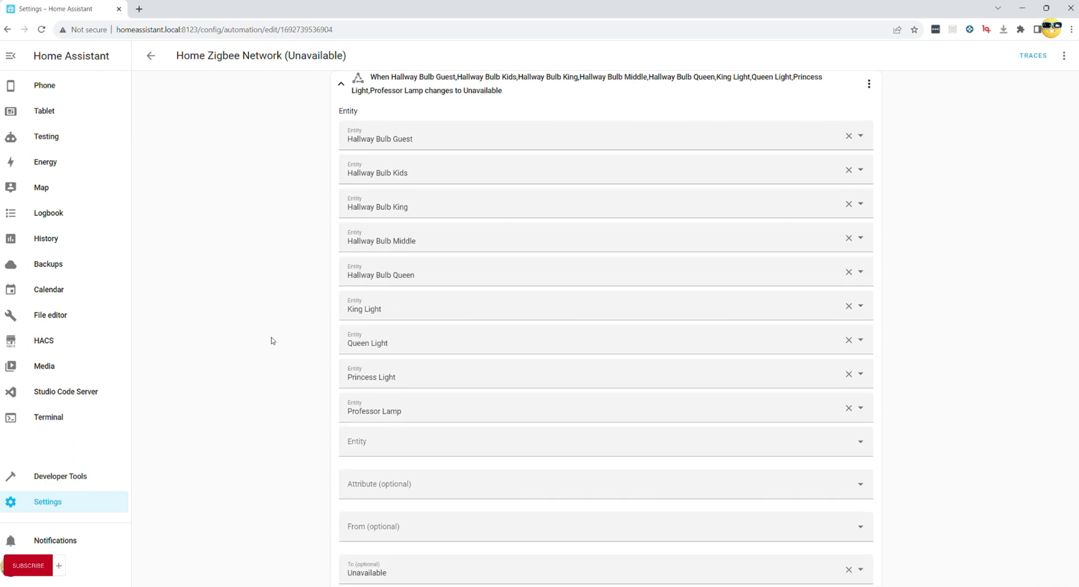
scroll(271, 340, "down", 4)
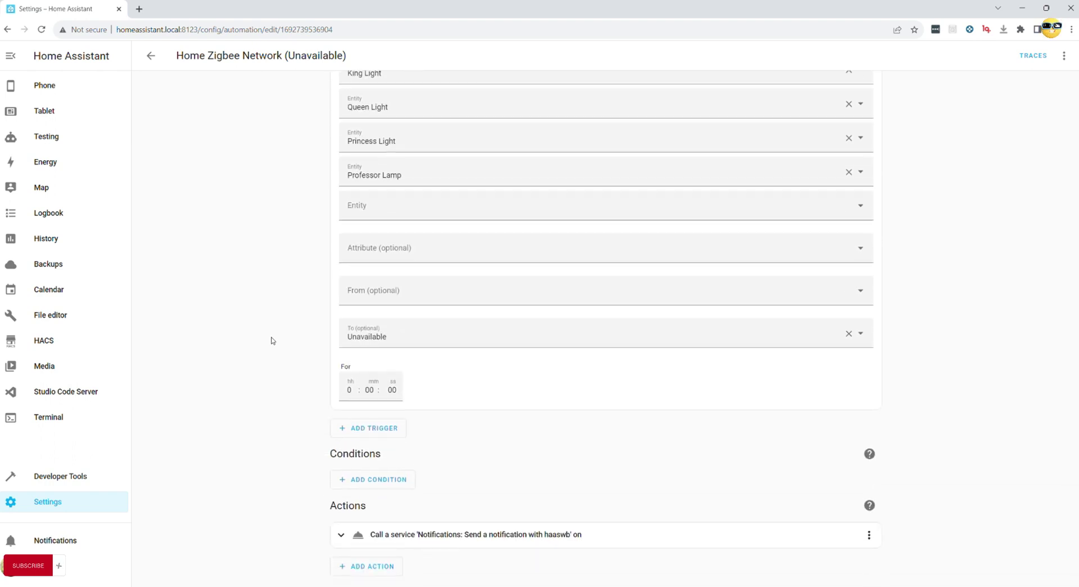
Expand the notify.haaswb action to show its device-unavailable YAML message
left_click(341, 537)
scroll(275, 459, "down", 2)
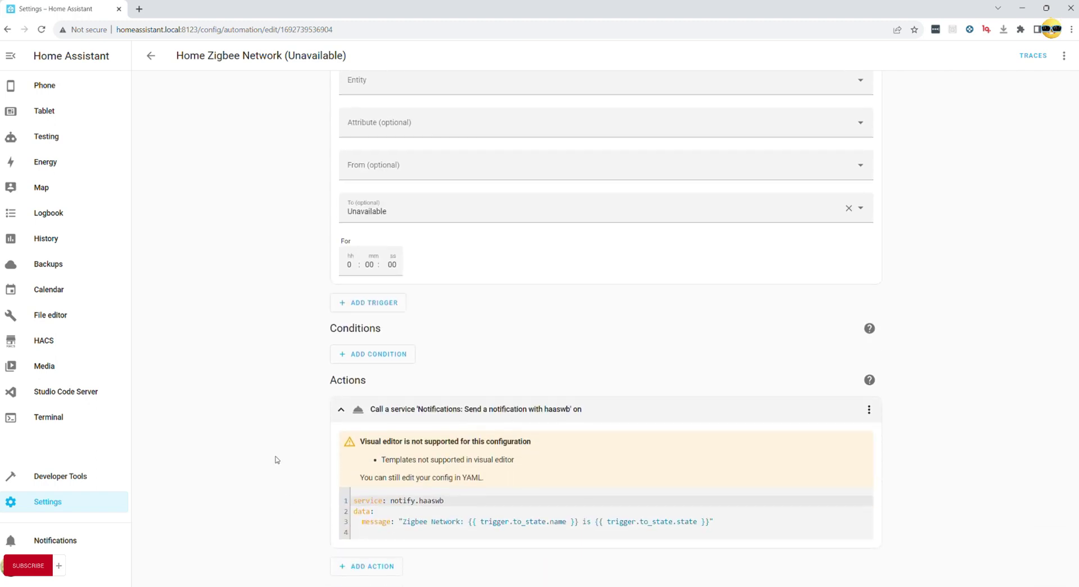